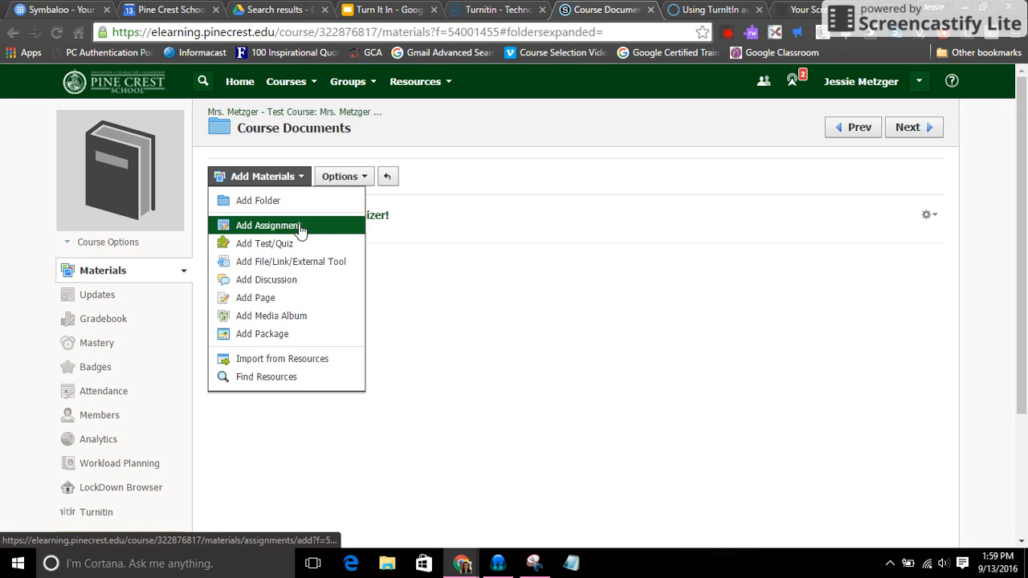
Start adding an external tool to Course Documents with TurnItIn as the tool provider and the title "Paper XYZ".
left_click(273, 266)
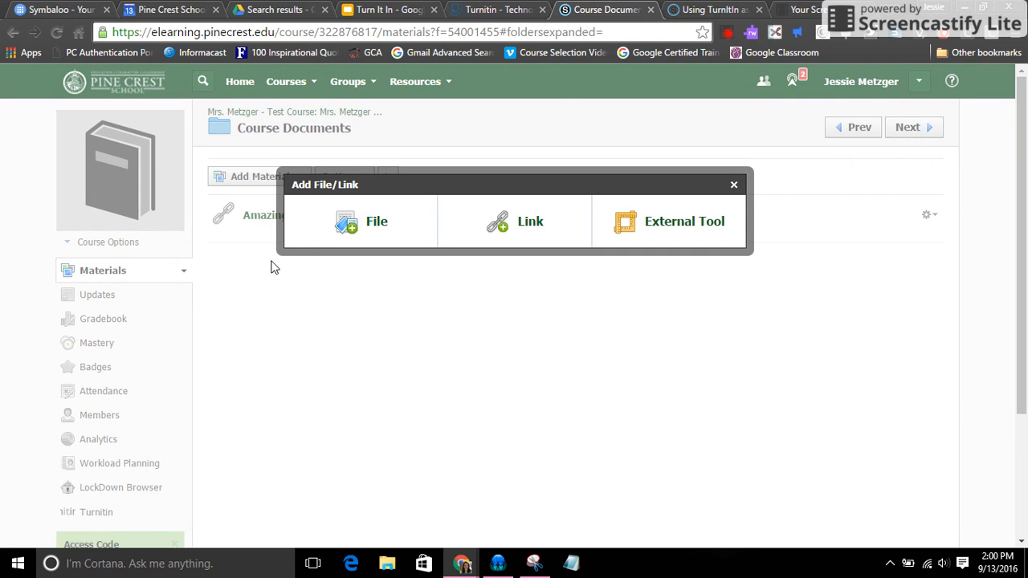
left_click(629, 229)
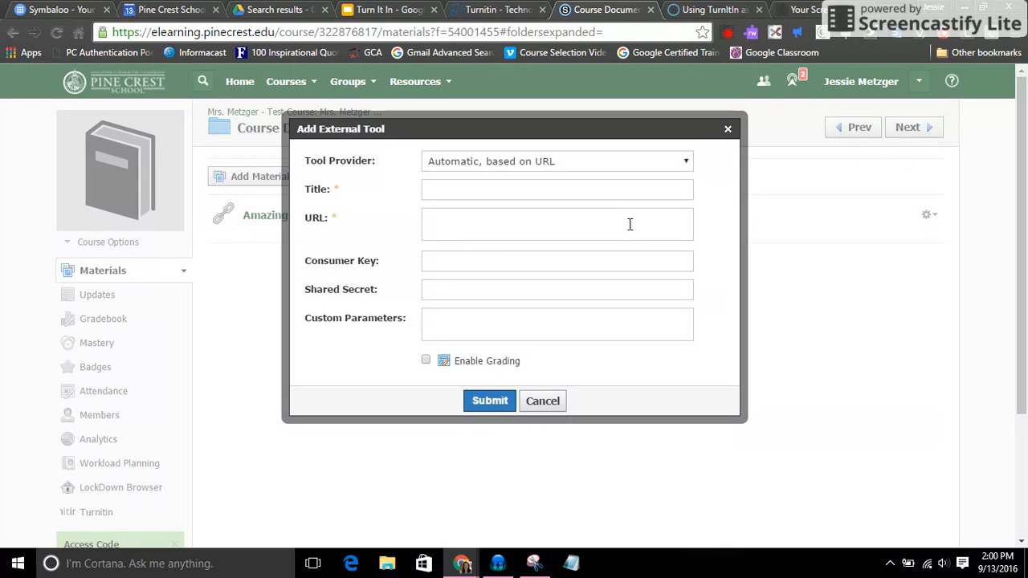
left_click(546, 165)
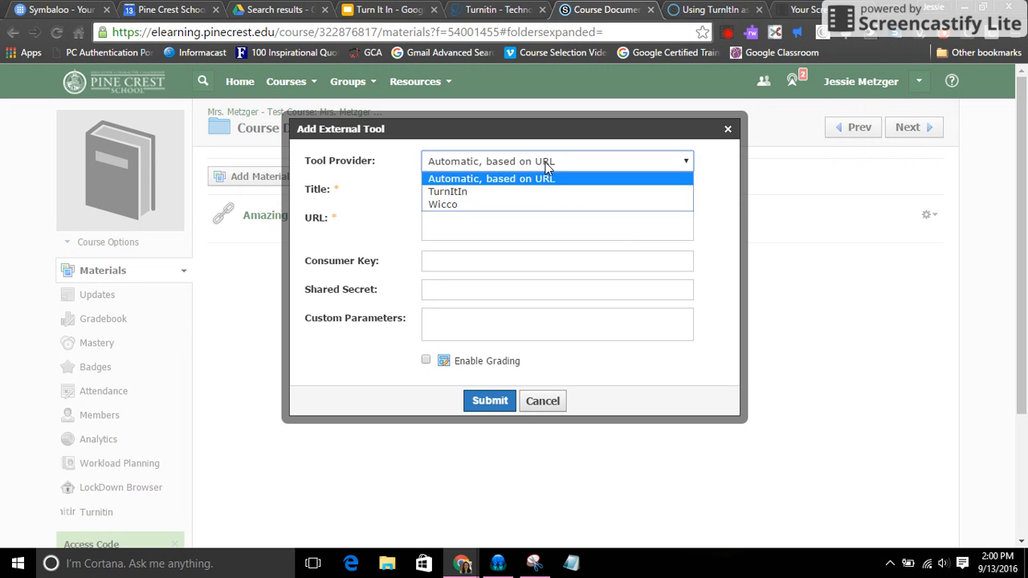
left_click(487, 192)
left_click(485, 195)
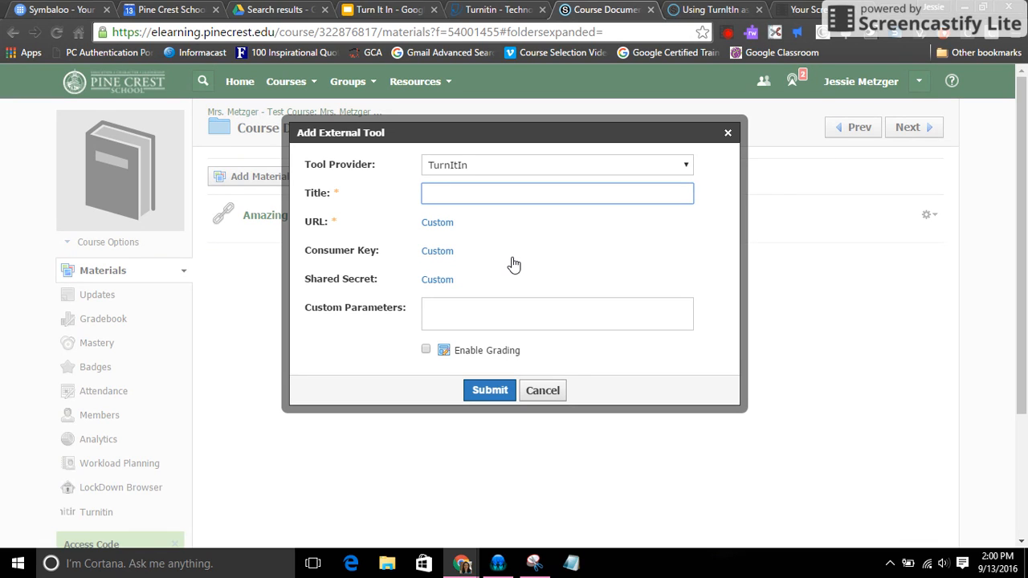
type("Paper XYZ")
Enable grading for the external tool and set its due date to 9/16/16 at 11:00PM.
scroll(717, 253, "down", 1)
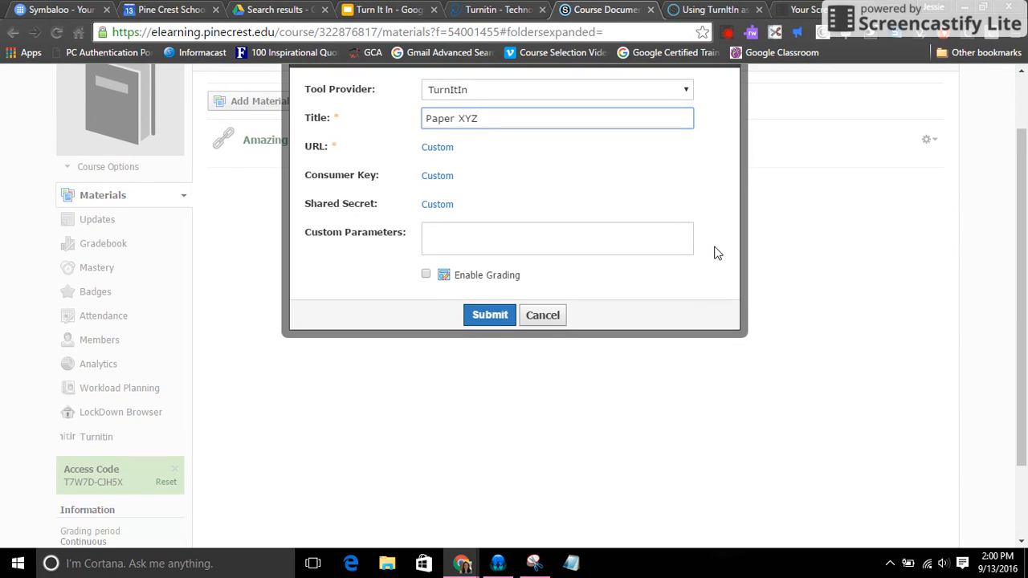
left_click(426, 276)
scroll(694, 388, "down", 1)
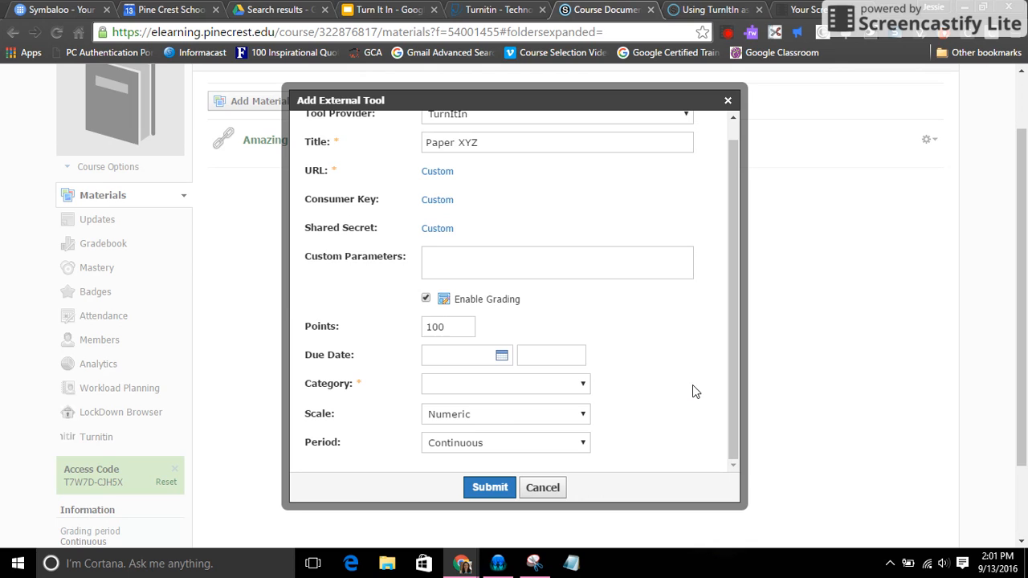
left_click(502, 363)
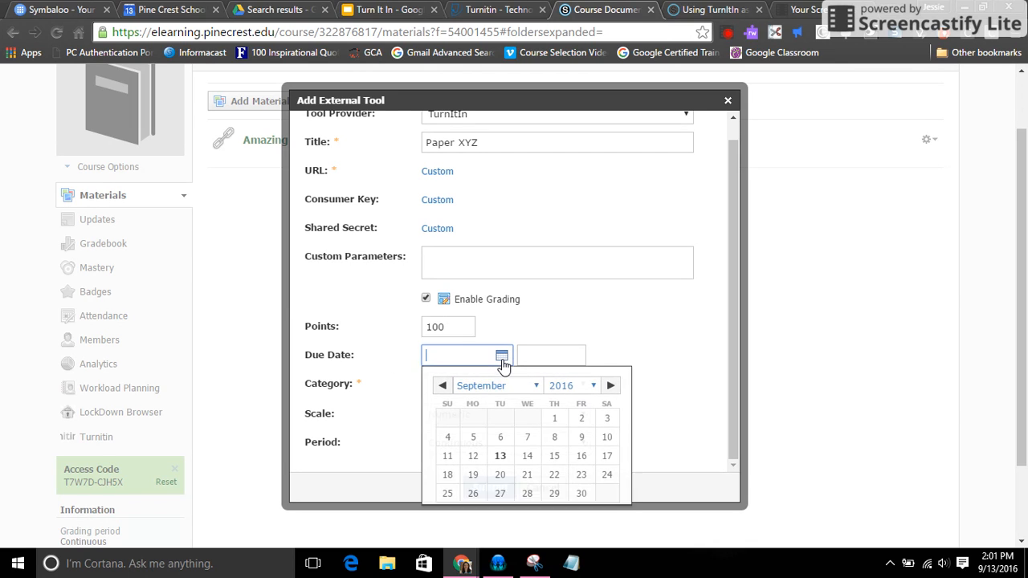
left_click(584, 465)
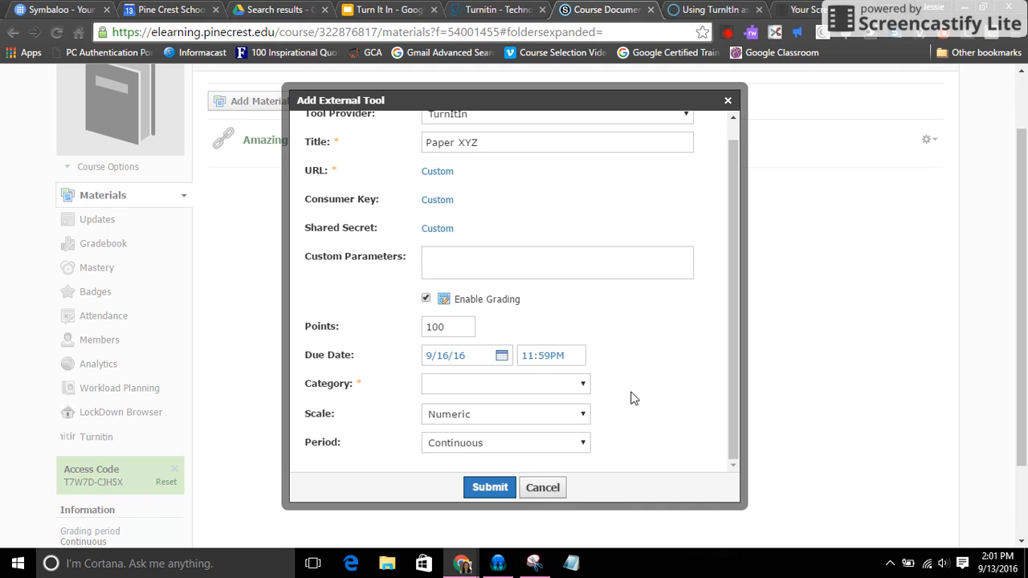
left_click(551, 362)
left_click(548, 359)
type("00")
left_click(612, 347)
Set the grading category to (Ungraded) and submit the external tool.
left_click(576, 383)
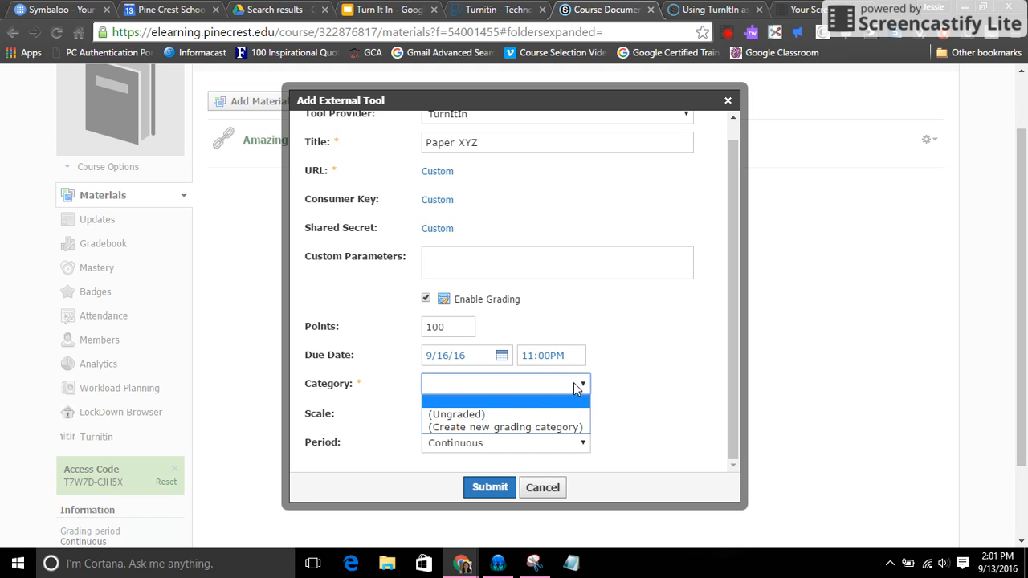
left_click(478, 414)
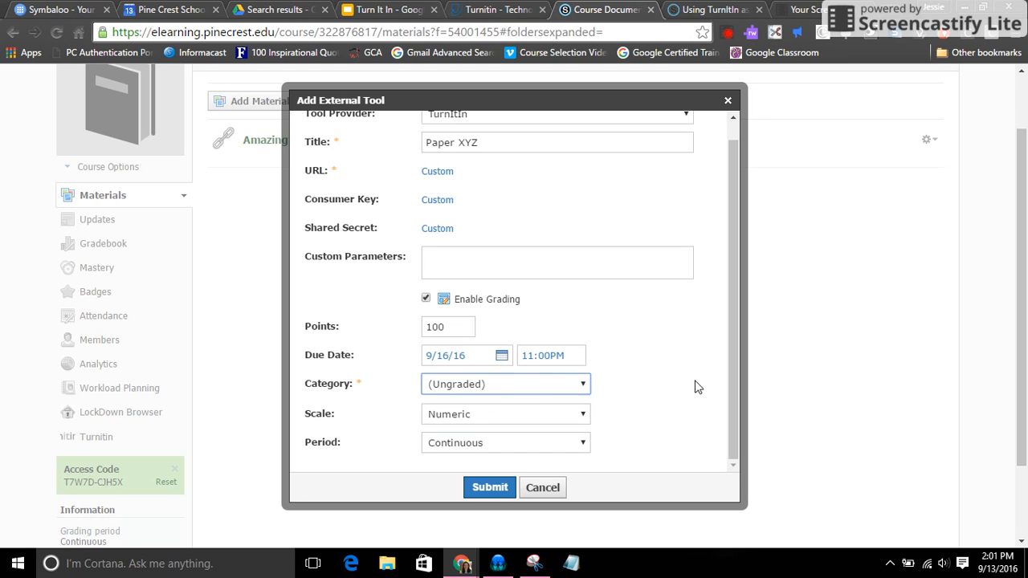
left_click(489, 489)
left_click(489, 489)
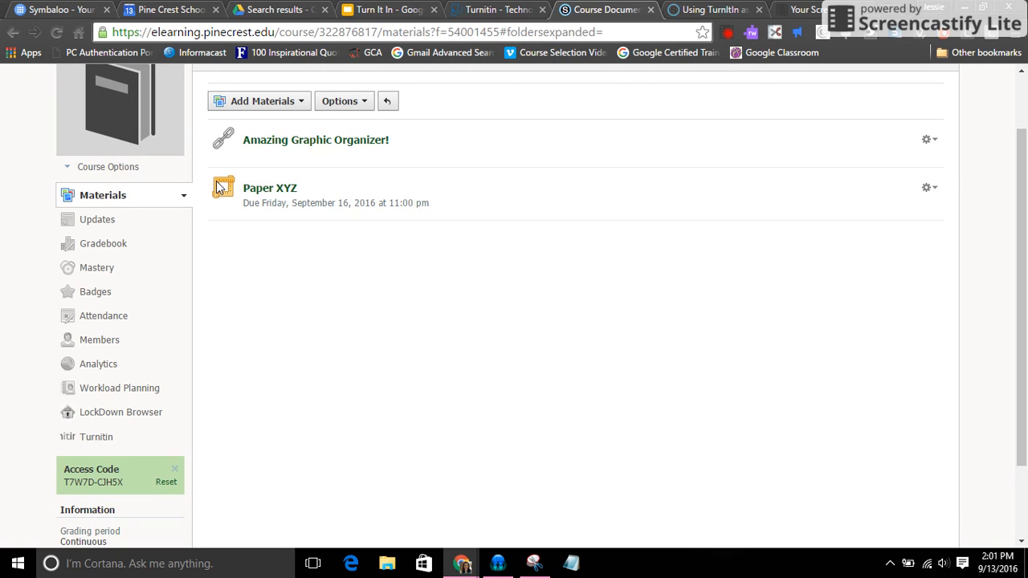
Open the Paper XYZ item from Course Documents and display its Turnitin assignment settings.
left_click(287, 193)
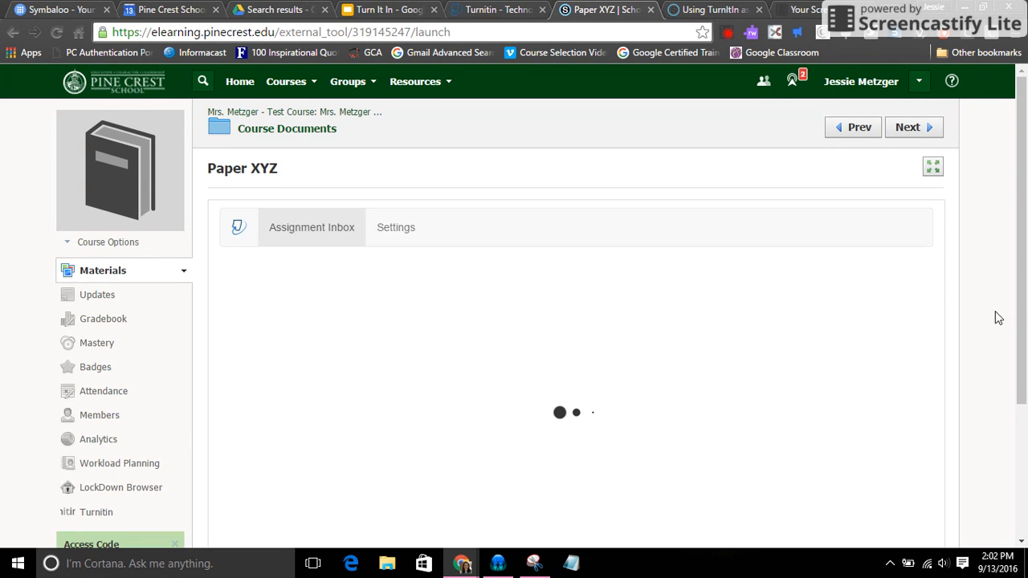
scroll(1025, 329, "down", 1)
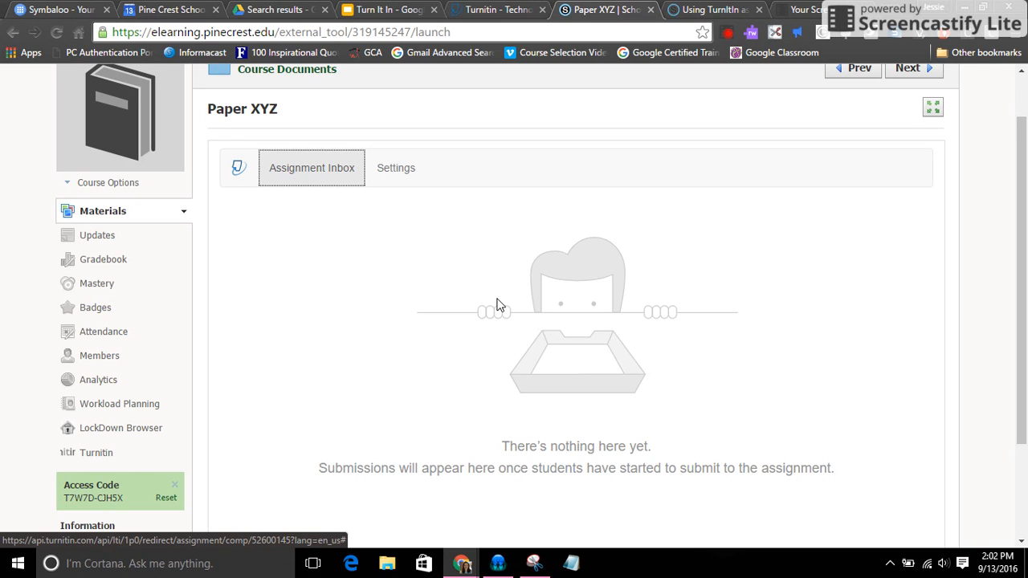
left_click(410, 180)
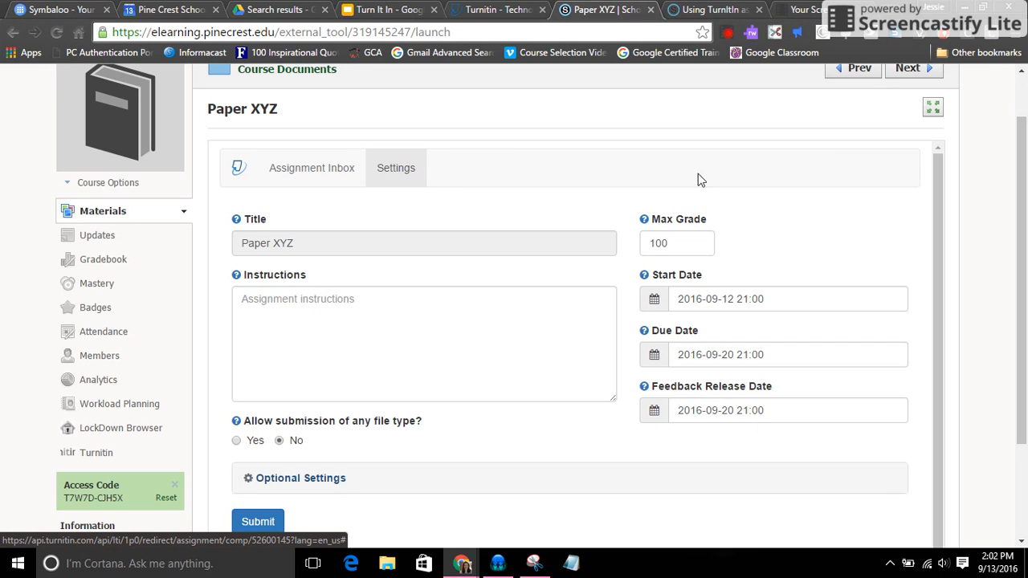
Try to change the minutes of the Turnitin due date to 59 and save the settings.
left_click_drag(1022, 172, 1022, 245)
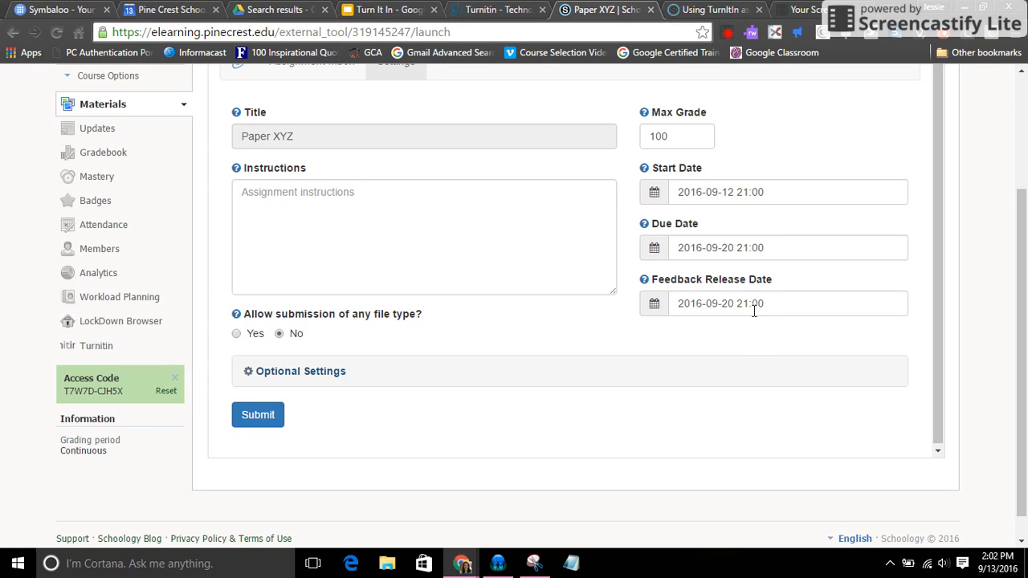
left_click(758, 247)
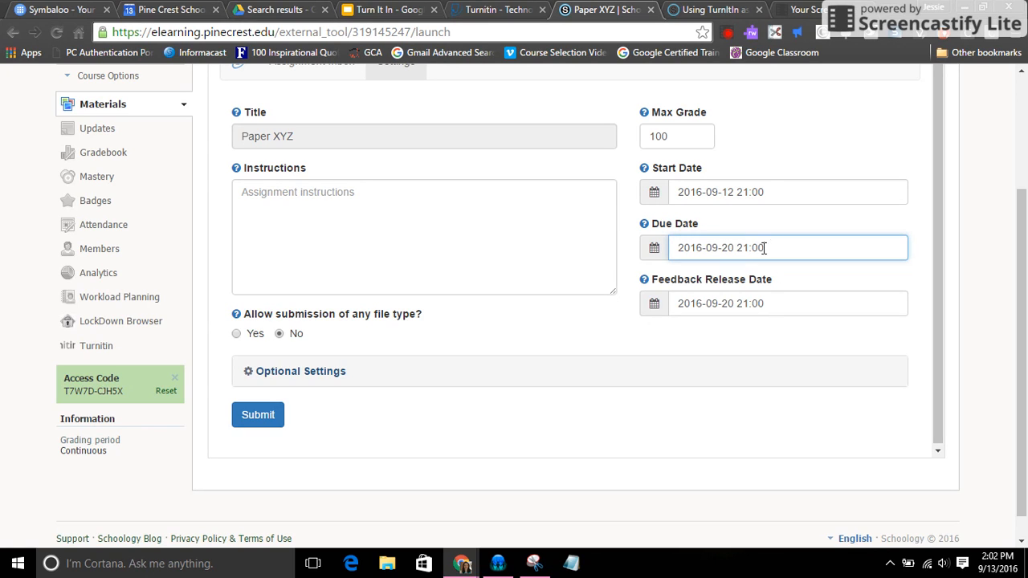
left_click_drag(765, 247, 750, 250)
type("59")
left_click(257, 415)
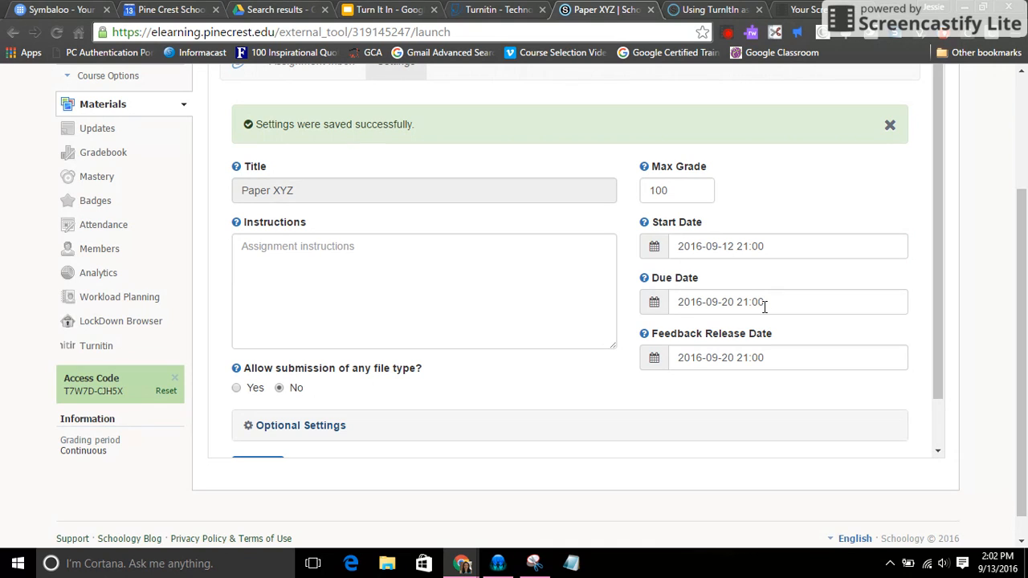
Try adjusting the due time in the time picker, stepping it to 20:55 and back to 21:00.
left_click(653, 307)
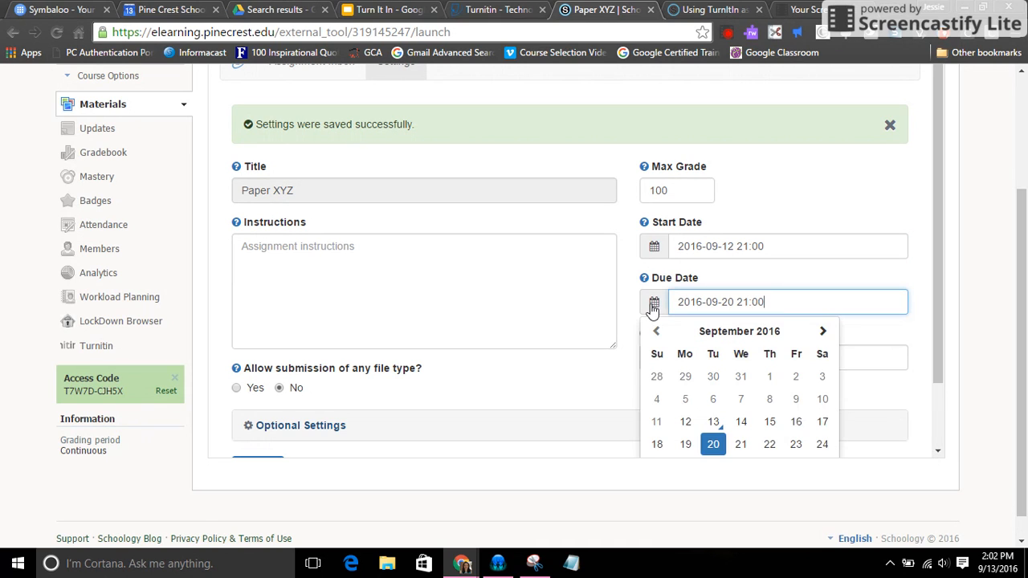
scroll(936, 312, "down", 1)
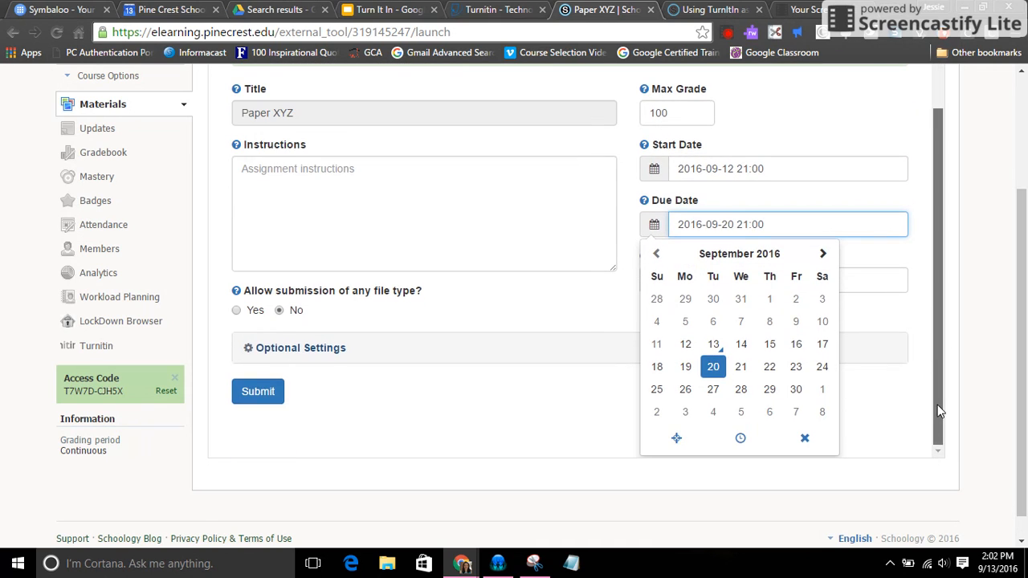
left_click(736, 450)
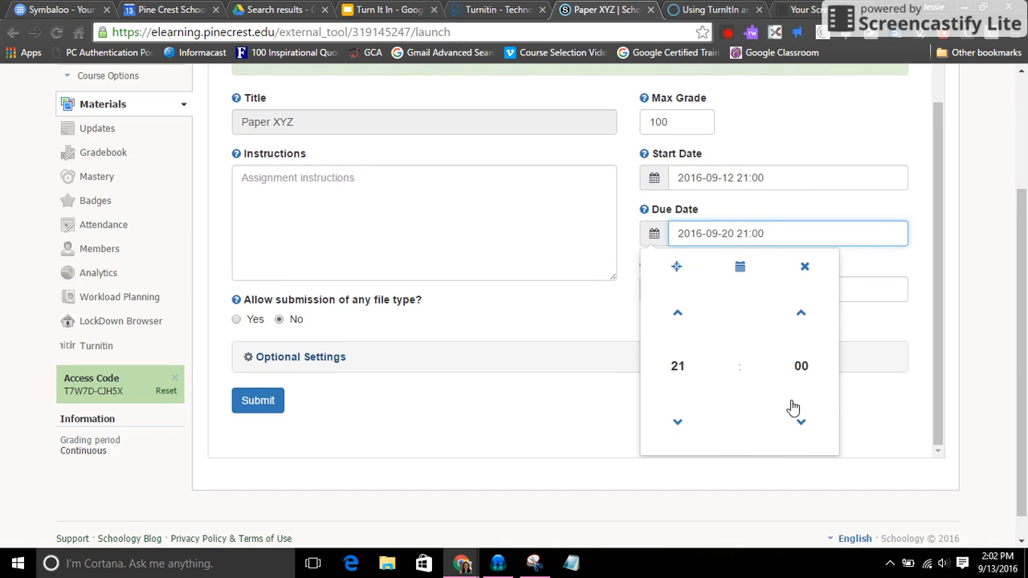
left_click(809, 432)
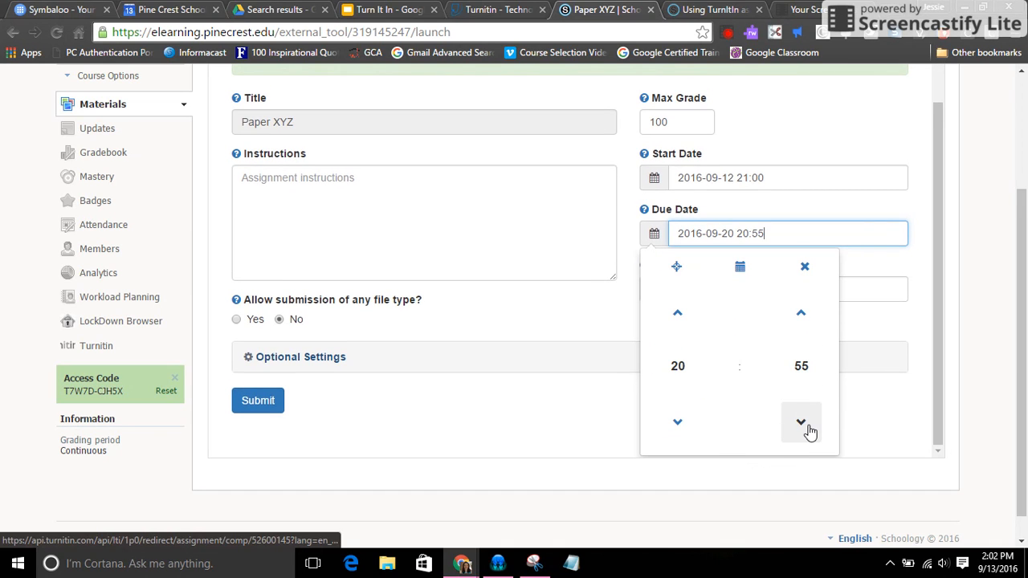
left_click(799, 314)
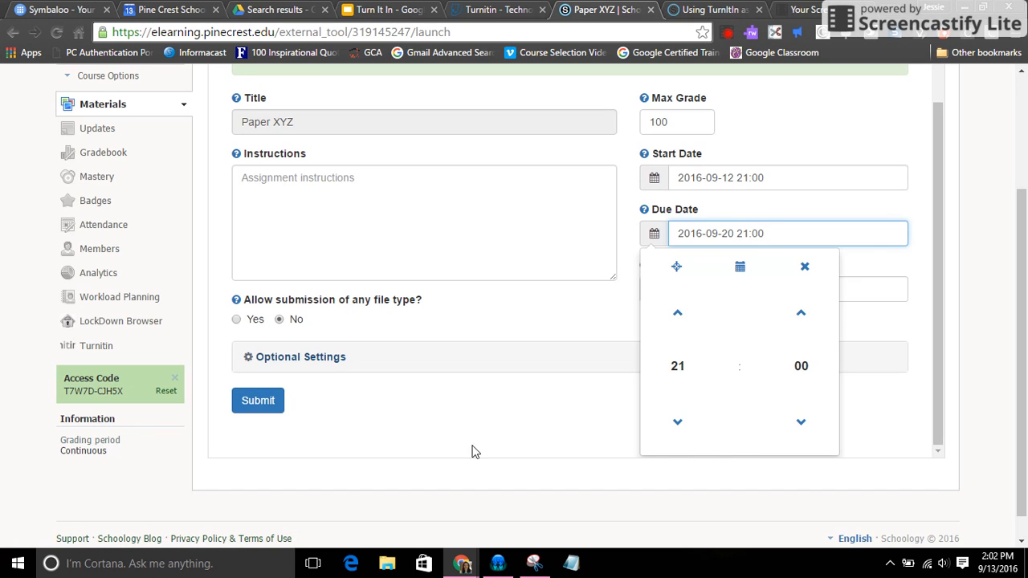
left_click(359, 439)
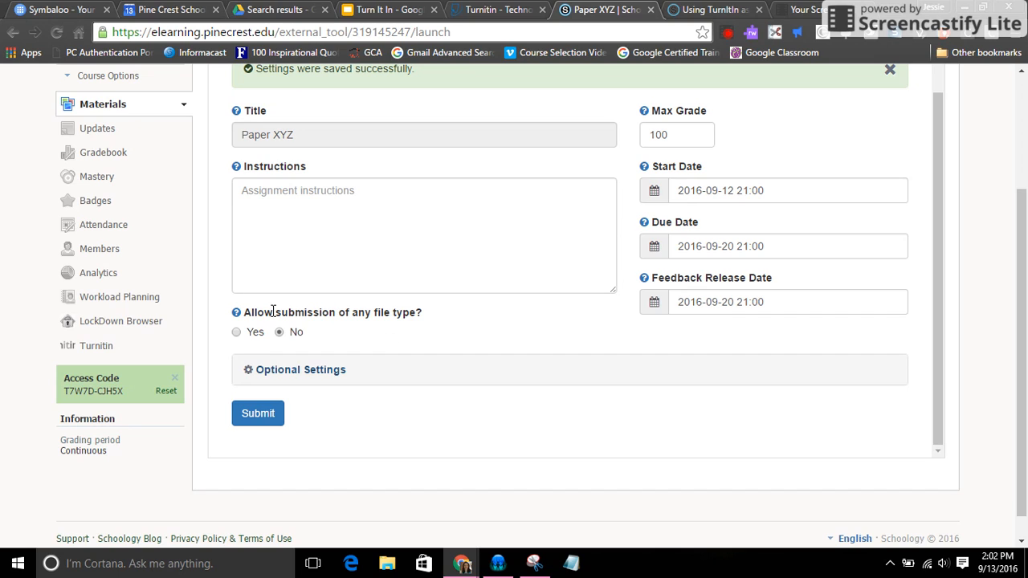
Allow submission of any file type and, in the optional settings, choose immediate Originality Reports with resubmissions allowed until the due date.
left_click(236, 332)
left_click(329, 370)
scroll(595, 390, "down", 4)
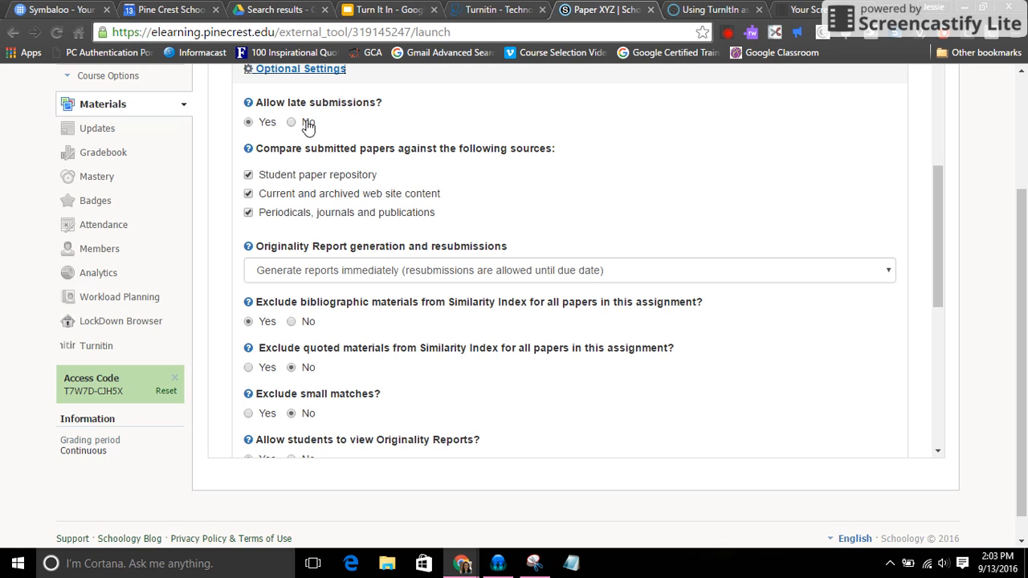
left_click(444, 275)
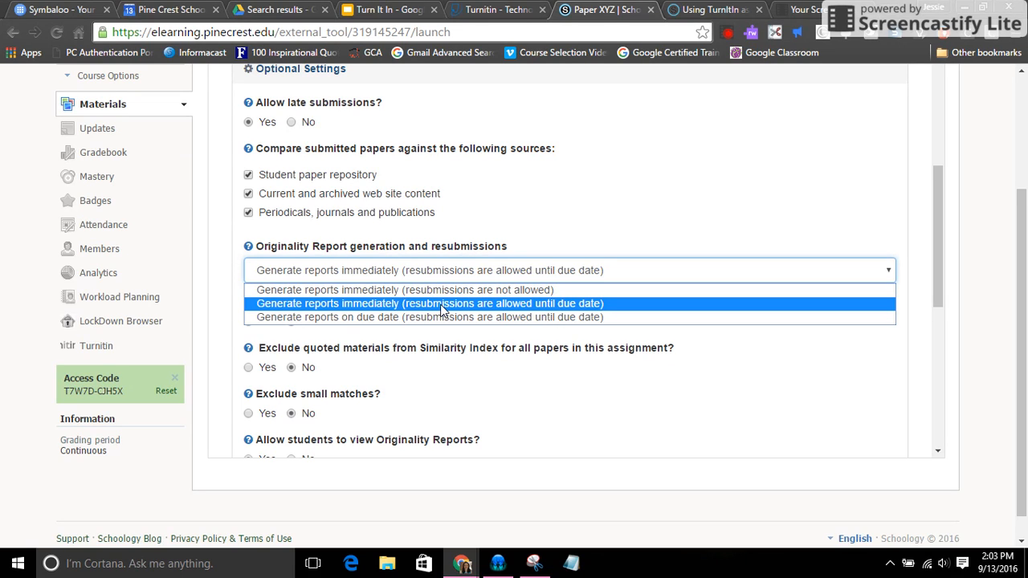
left_click(441, 310)
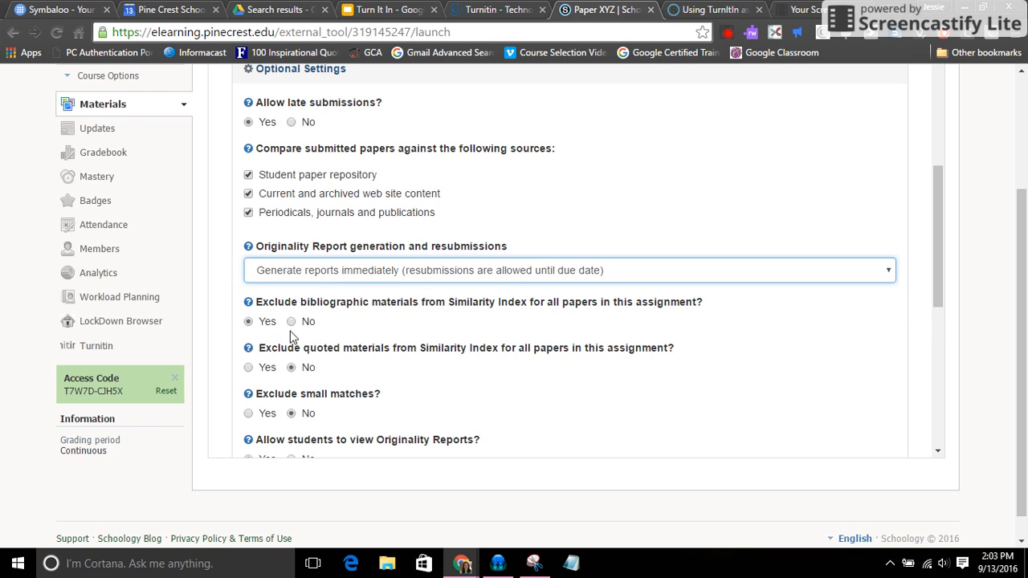
Enable grammar checking using ETS e-rater technology in the assignment's optional settings.
scroll(291, 333, "down", 1)
scroll(356, 313, "down", 1)
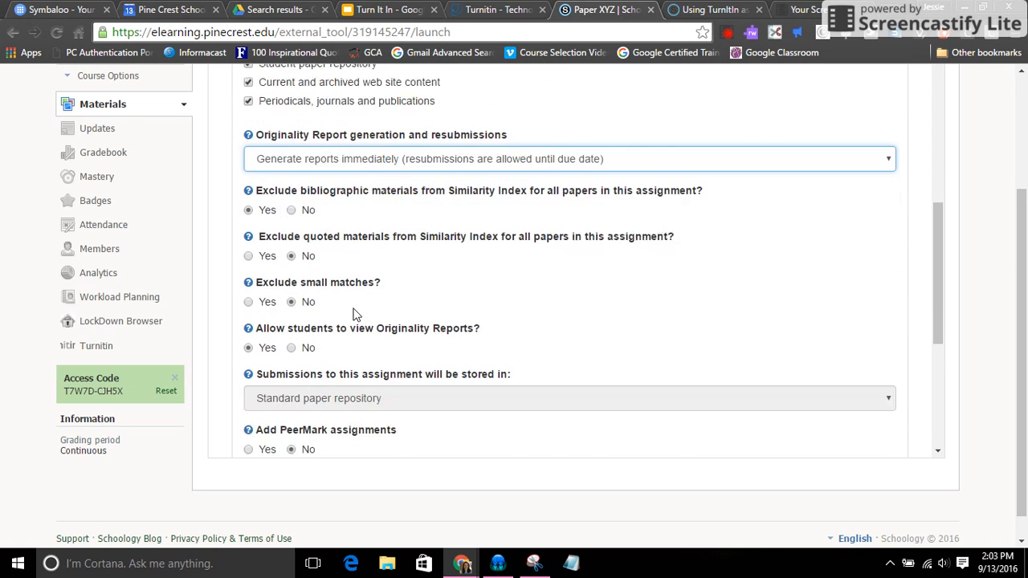
scroll(355, 313, "down", 1)
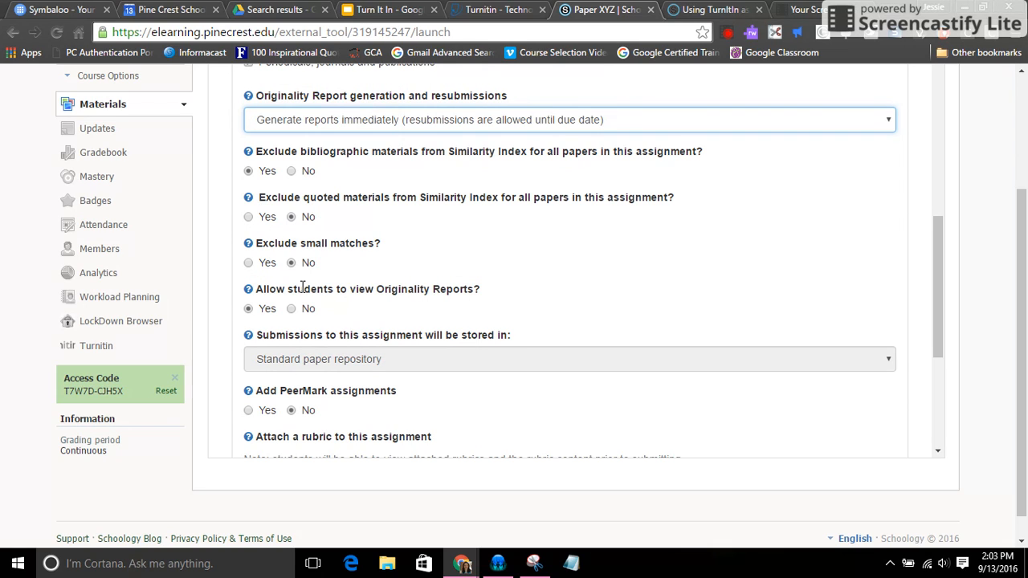
scroll(381, 285, "down", 2)
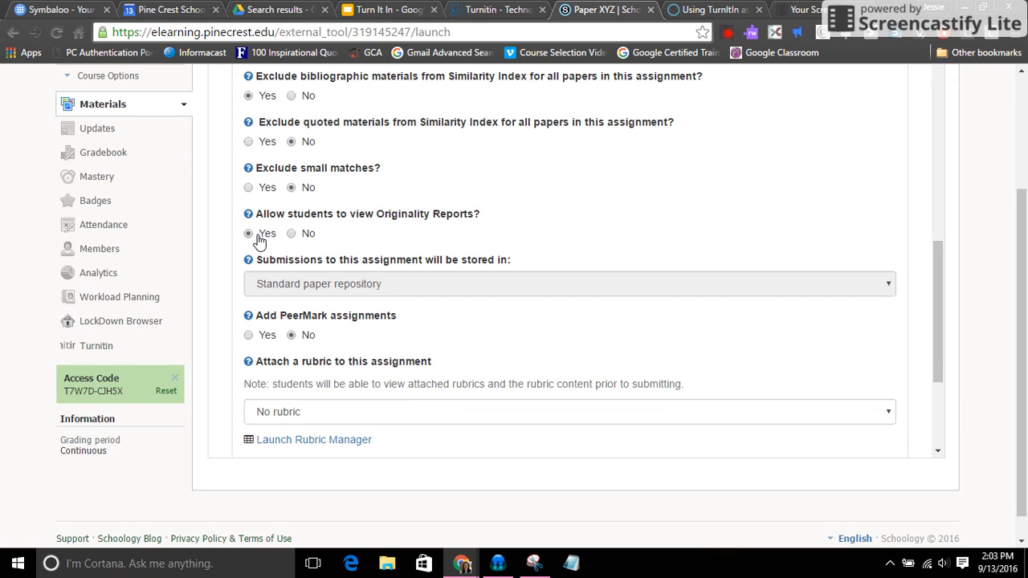
scroll(444, 337, "down", 1)
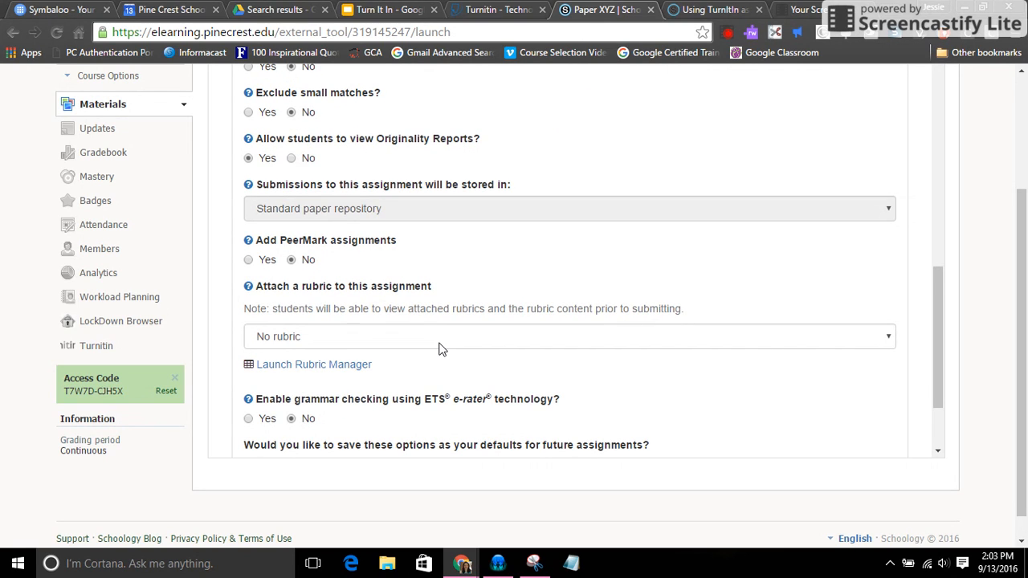
scroll(441, 348, "down", 1)
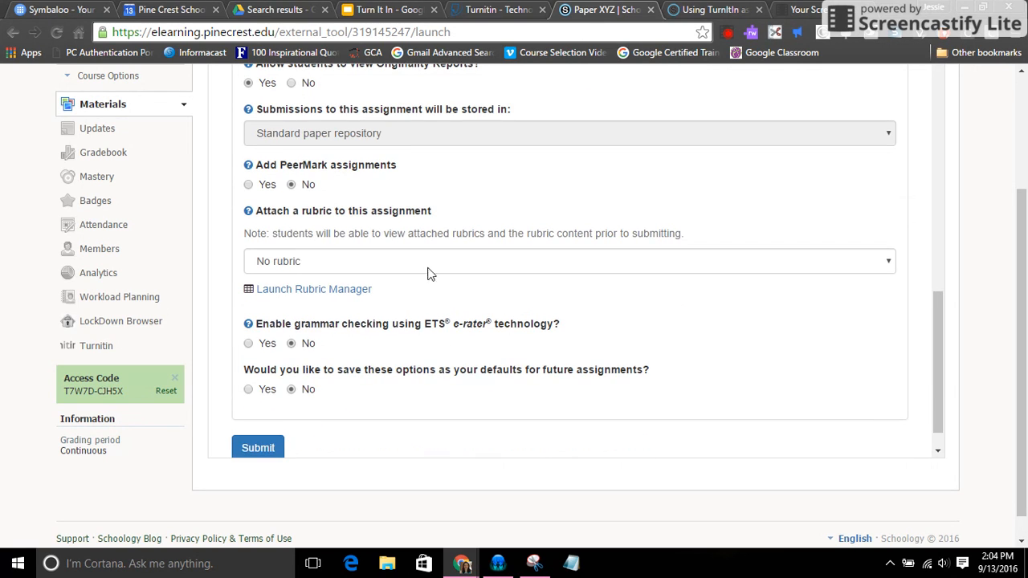
scroll(440, 309, "down", 1)
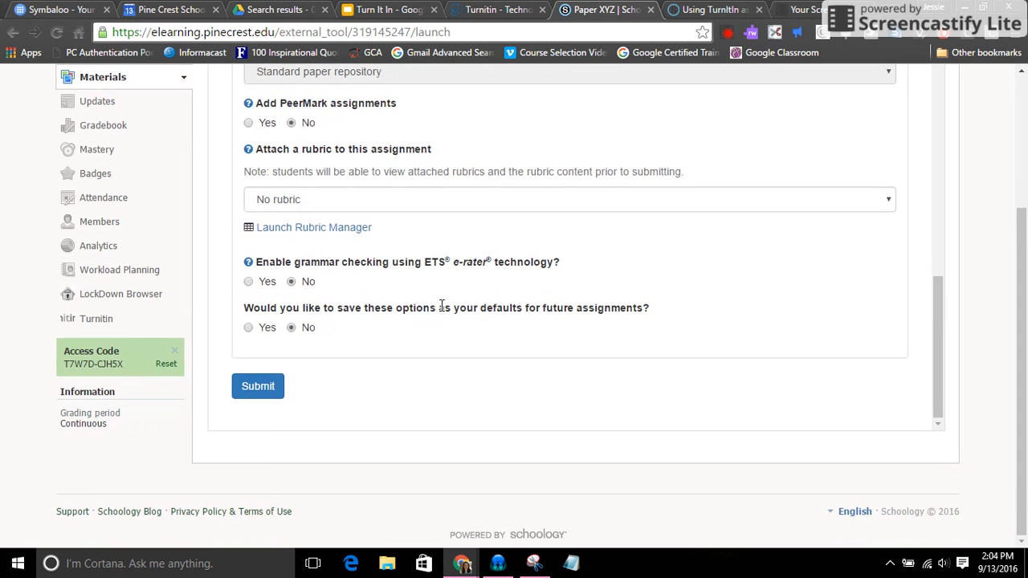
left_click(249, 282)
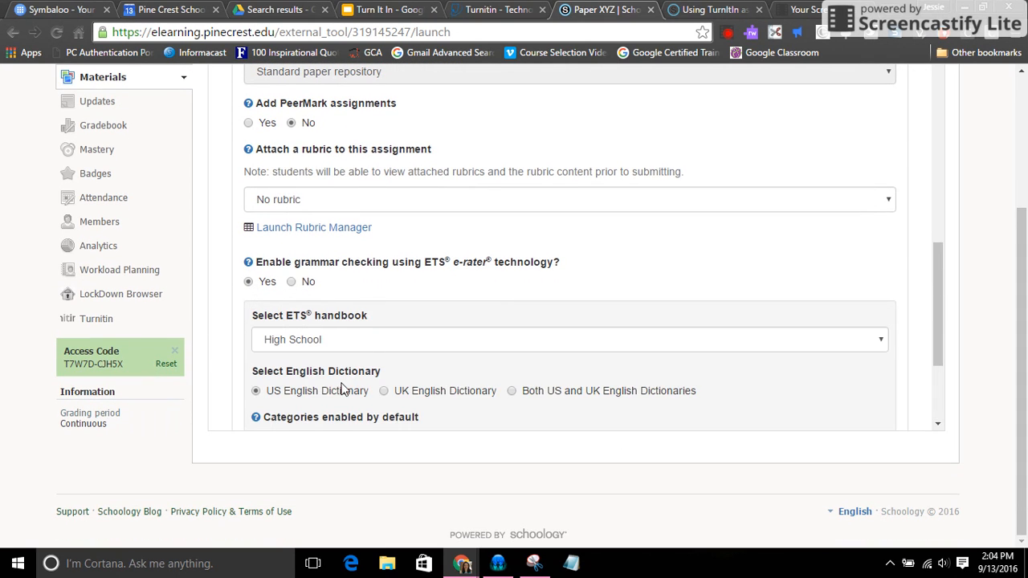
Choose to save these options as the defaults for future assignments and submit the settings.
scroll(345, 390, "down", 3)
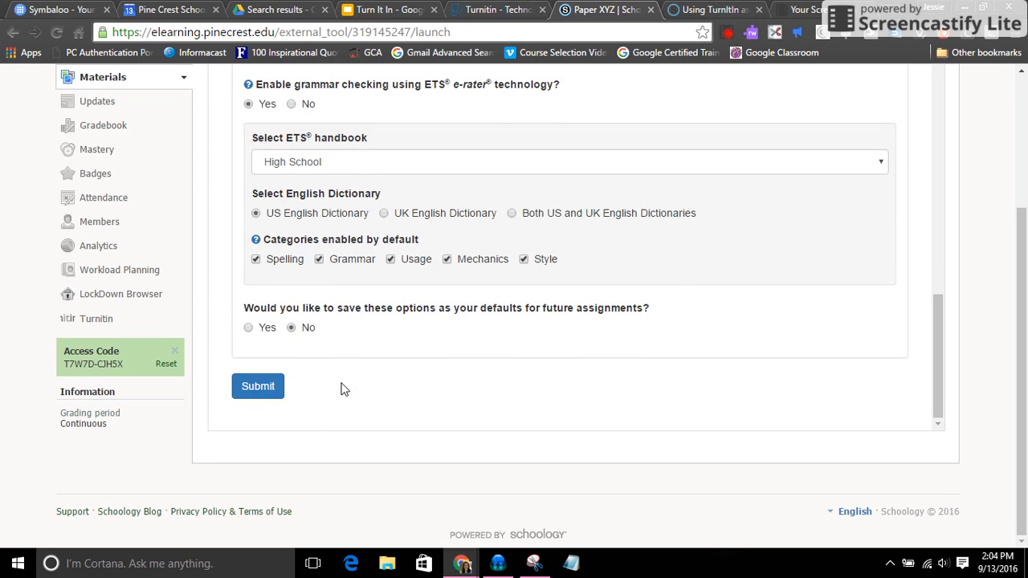
left_click(248, 331)
left_click(252, 391)
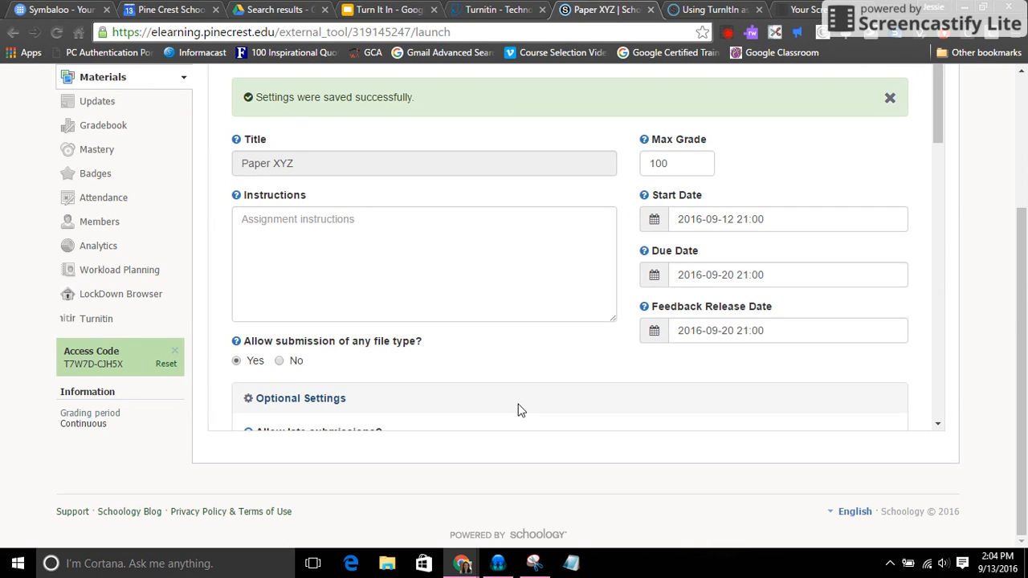
Leave the Paper XYZ assignment and return to the test course's main materials page.
scroll(519, 410, "up", 3)
scroll(248, 271, "down", 1)
scroll(348, 243, "up", 1)
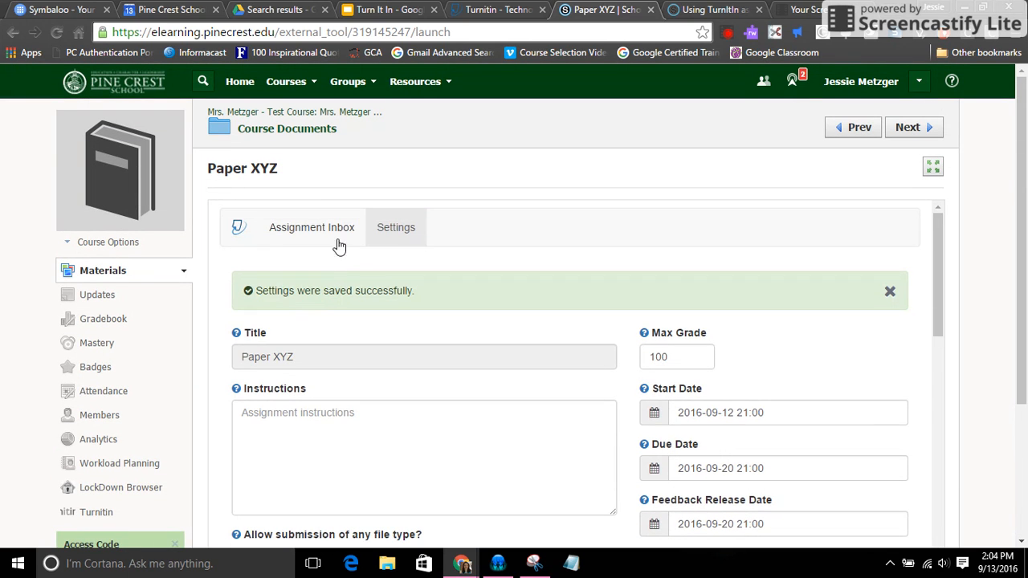
left_click(295, 138)
left_click(265, 112)
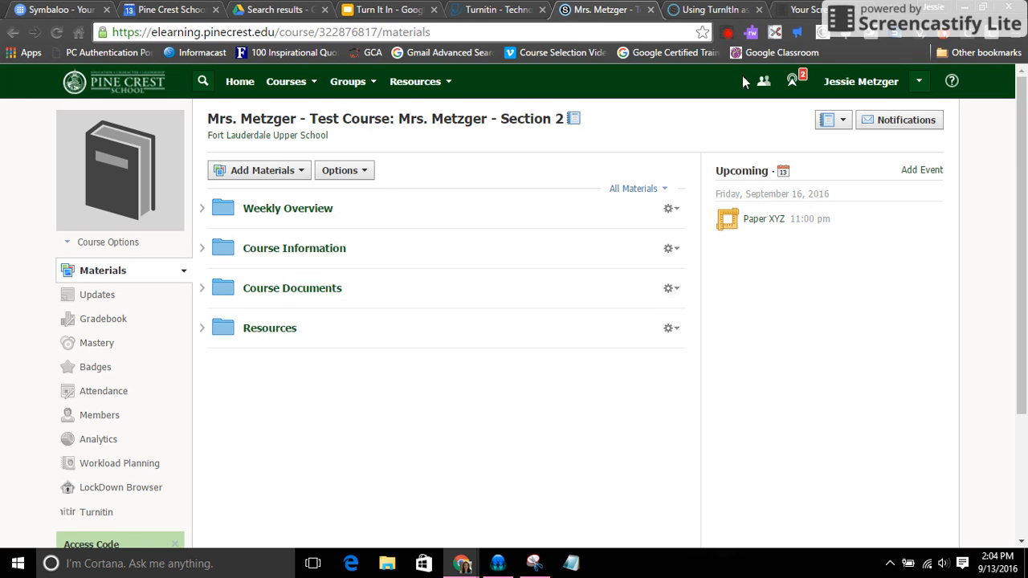
left_click(726, 33)
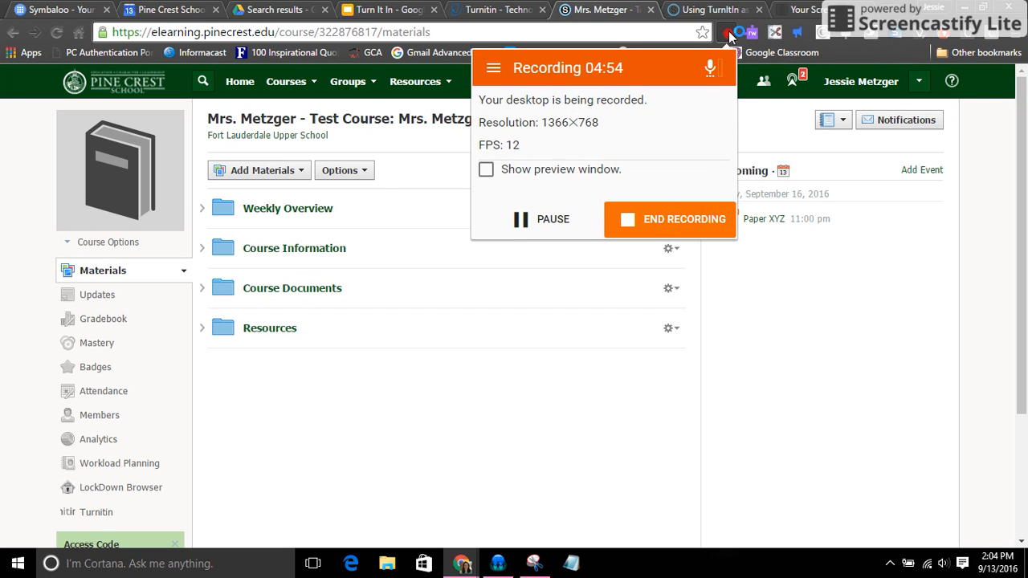